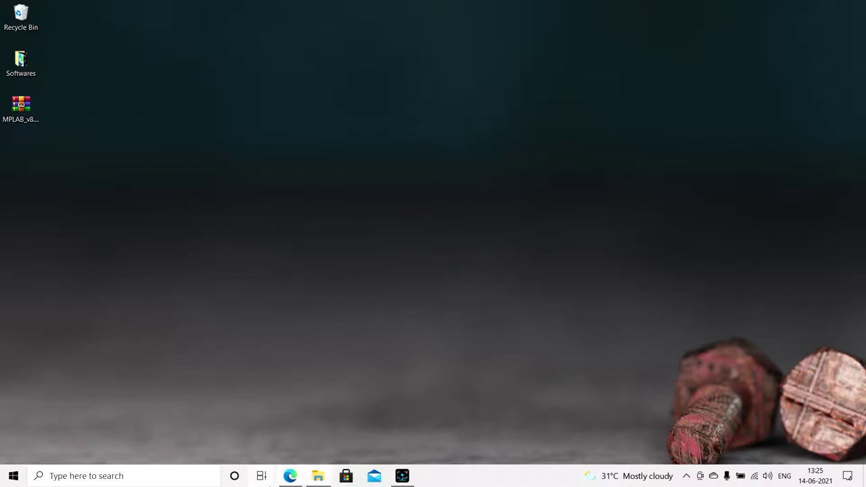
- Find MPLAB_v8.30_SETUP.zip in the shared Embedded folder on Google Drive, view its file options, and return to the desktop
left_click(289, 475)
left_click(276, 245)
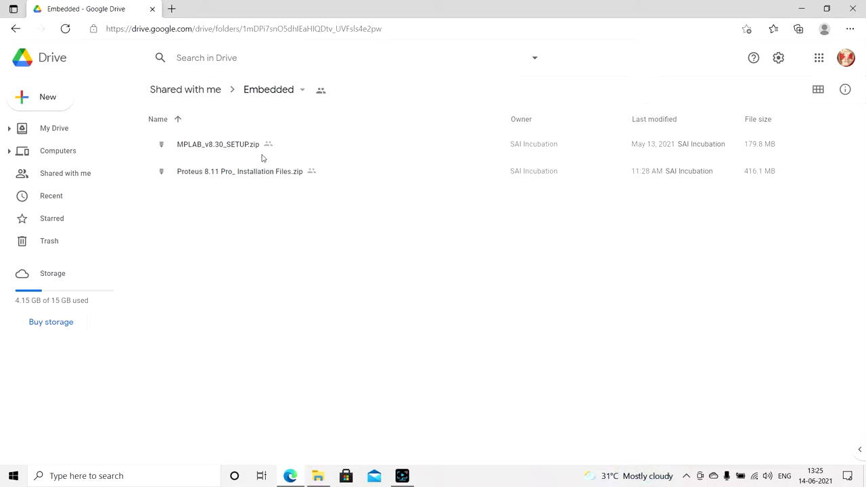
left_click(293, 149)
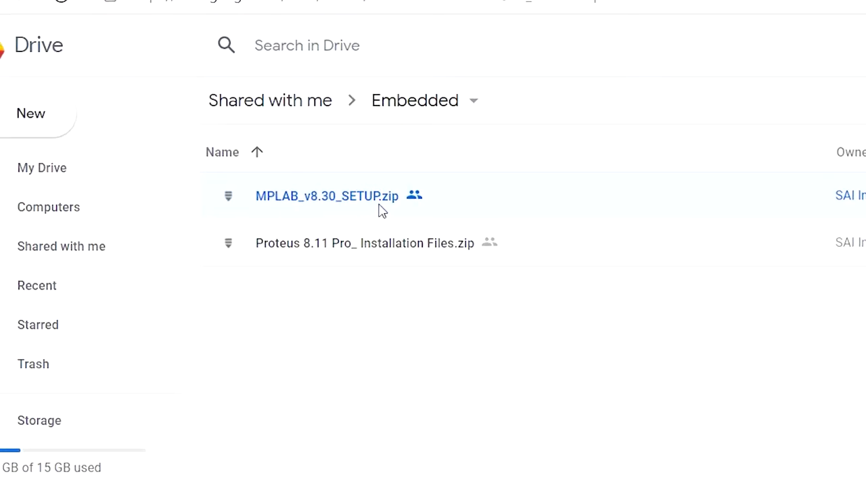
right_click(434, 210)
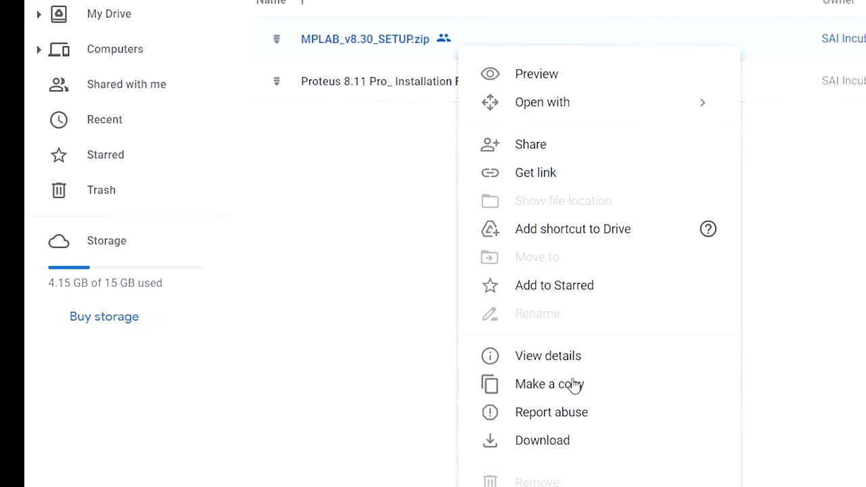
left_click(337, 369)
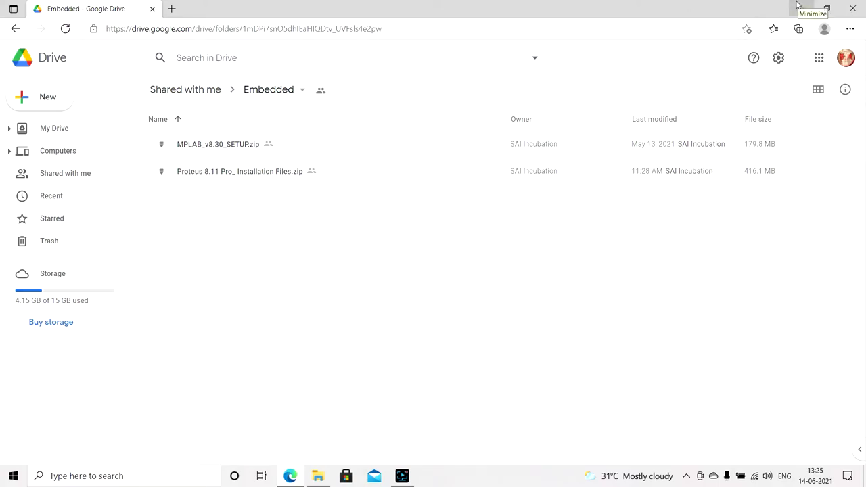
left_click(796, 5)
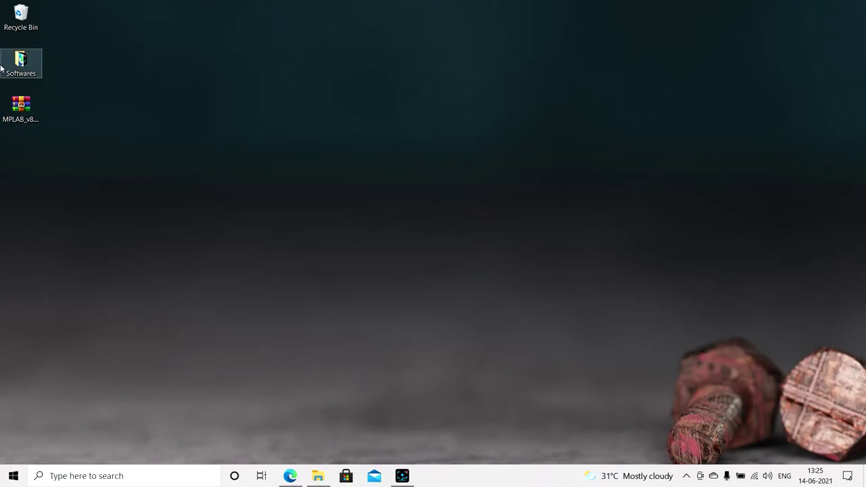
- Move the MPLAB_v8.30_SETUP archive to an empty area of the desktop and check its available extraction options
left_click_drag(15, 111, 299, 151)
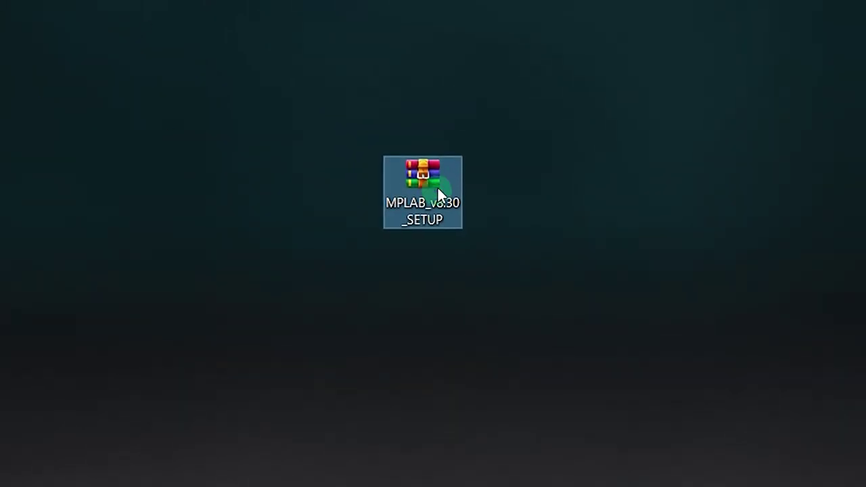
right_click(436, 177)
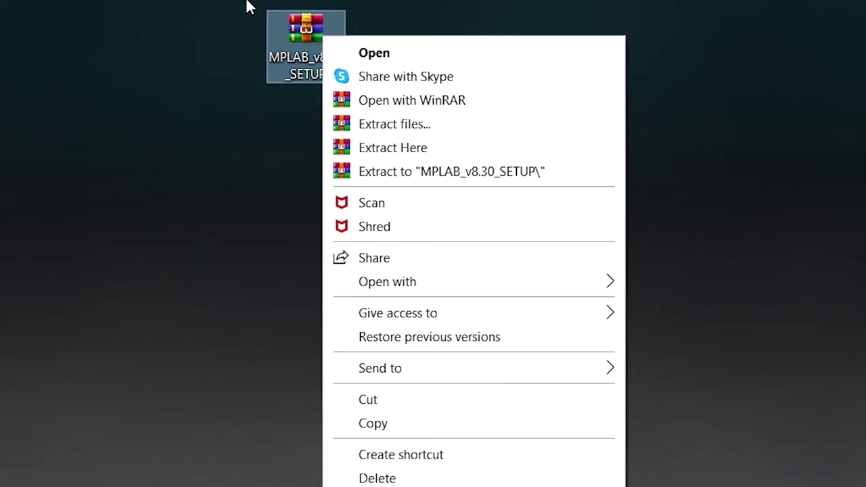
left_click(444, 153)
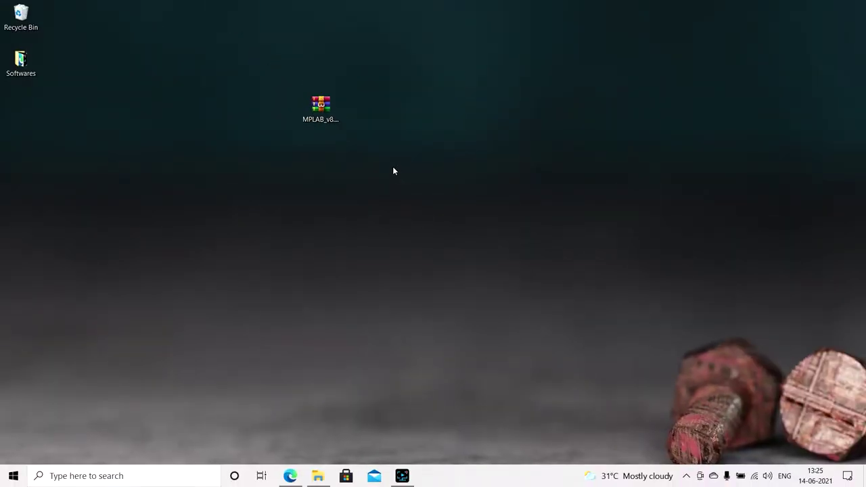
left_click(324, 120)
right_click(324, 120)
left_click(363, 174)
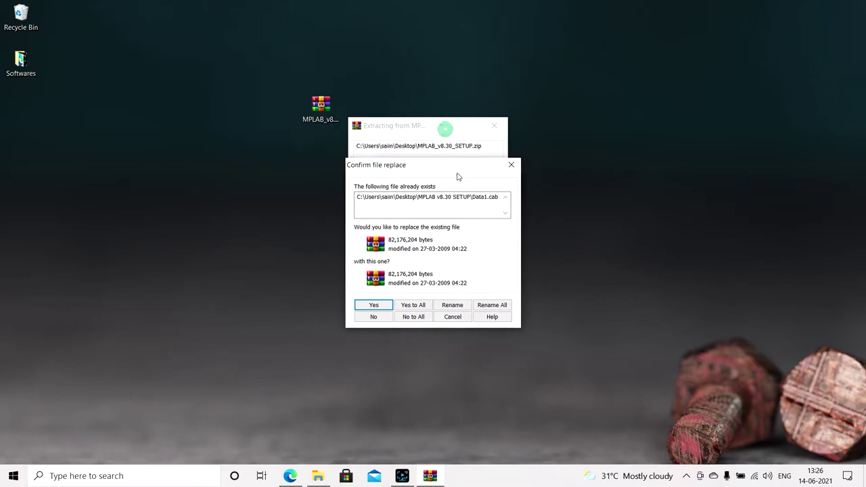
left_click(451, 316)
left_click(596, 150)
right_click(95, 128)
mouse_move(210, 138)
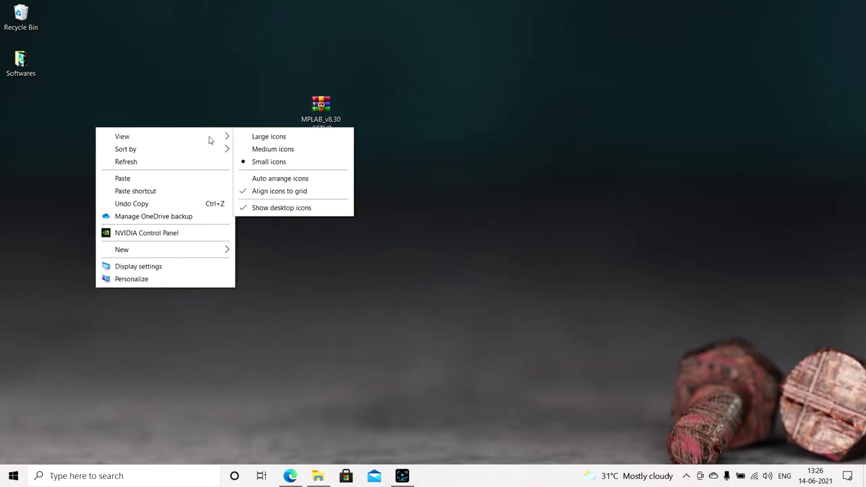
left_click(472, 160)
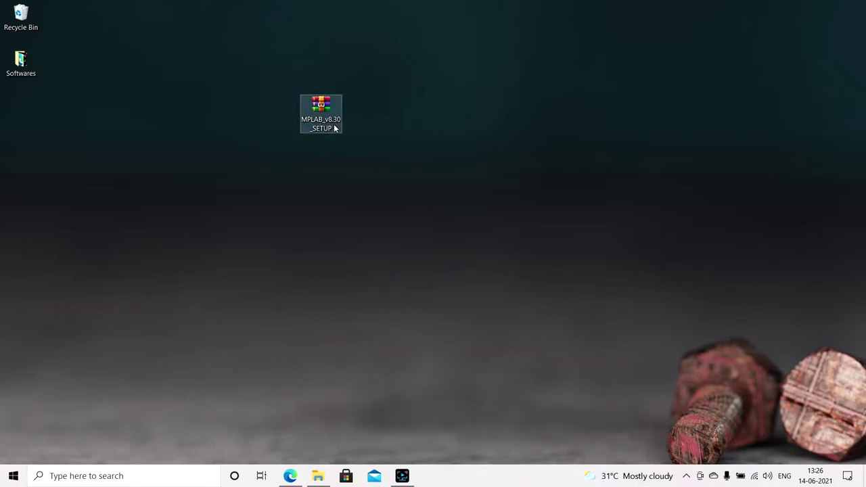
left_click(286, 158)
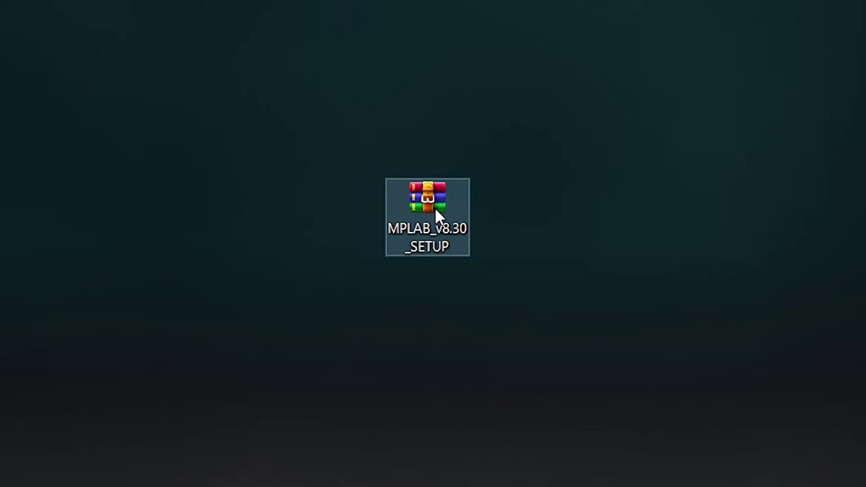
- Open the MPLAB_v8.30_SETUP archive in WinRAR and go into its MPLAB v8.30 SETUP folder
double_click(323, 113)
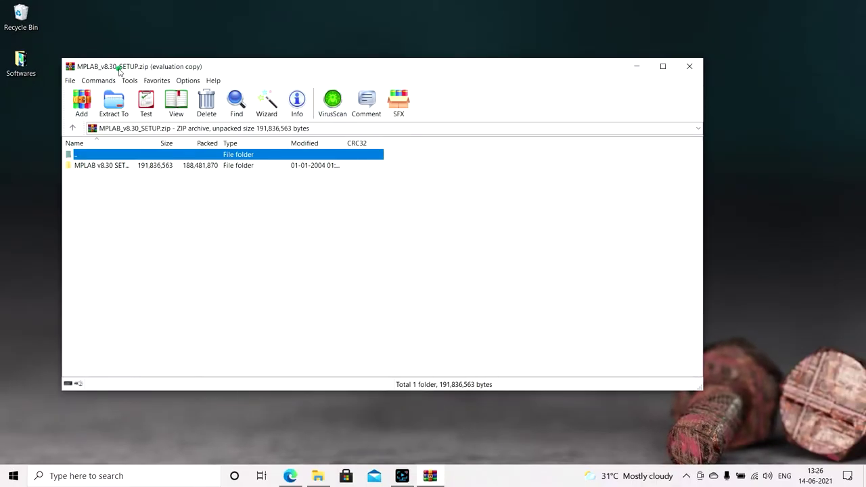
left_click_drag(118, 69, 337, 69)
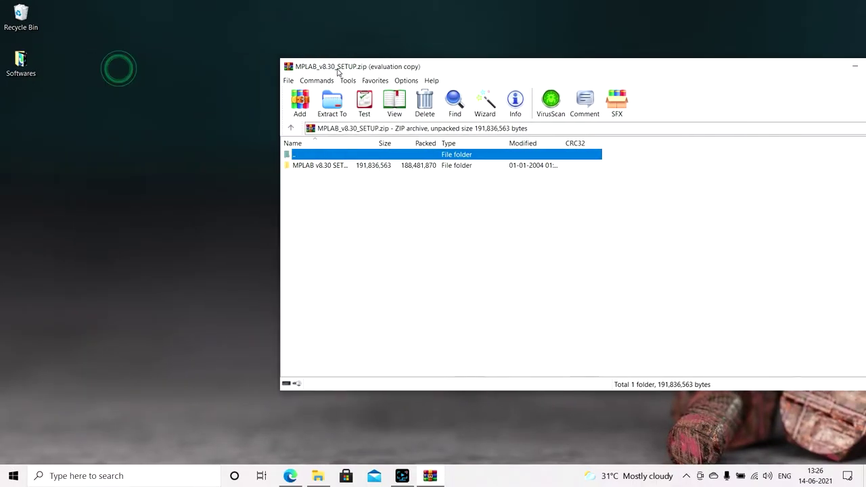
left_click(323, 167)
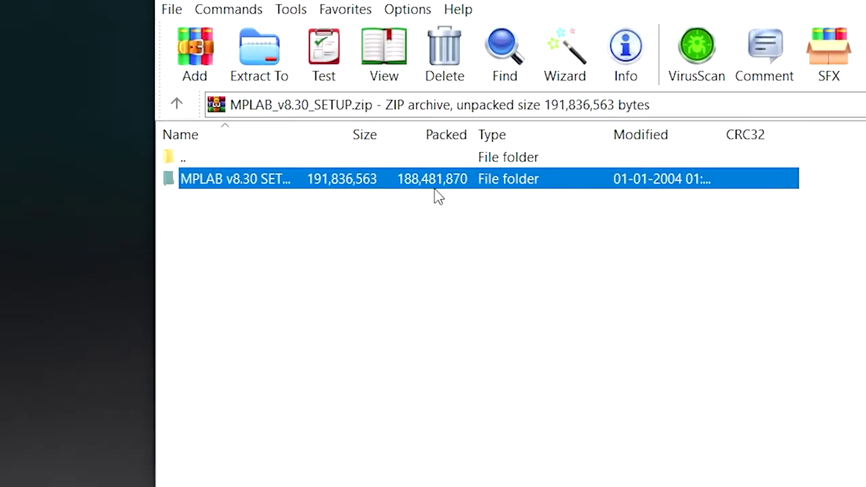
double_click(421, 165)
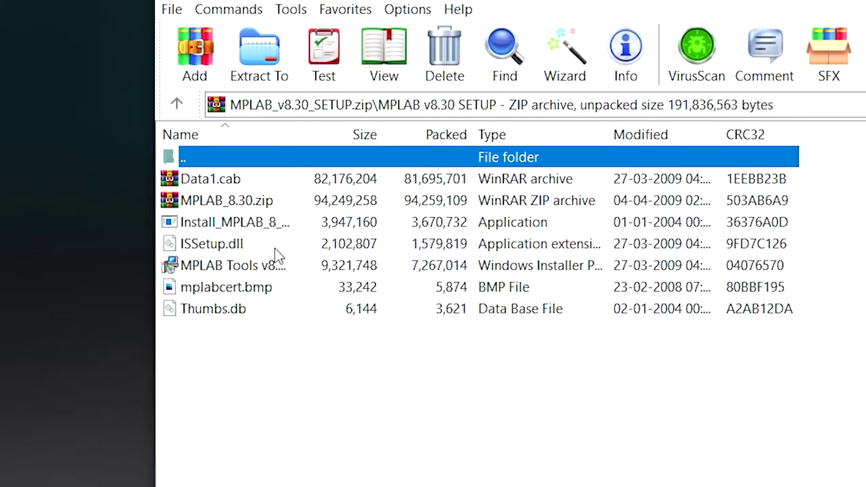
- Widen the file name column to show full names and run Install_MPLAB_8_30.exe from the archive
left_click(280, 223)
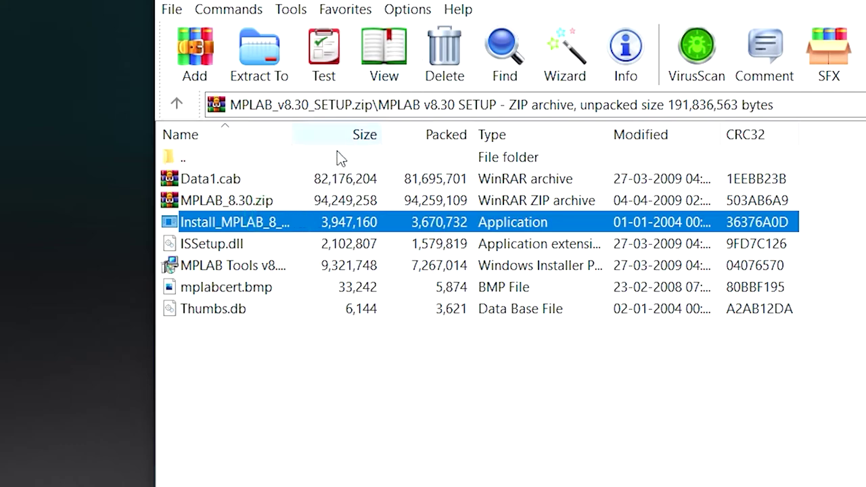
left_click_drag(293, 128, 457, 162)
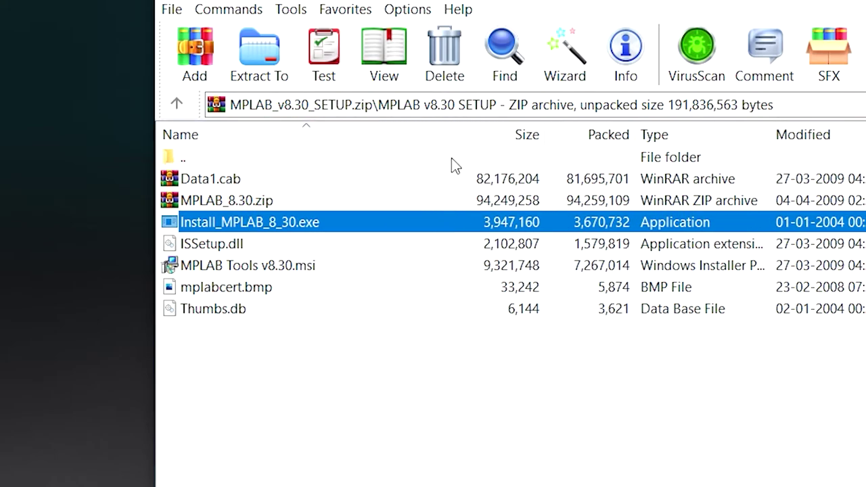
left_click(294, 405)
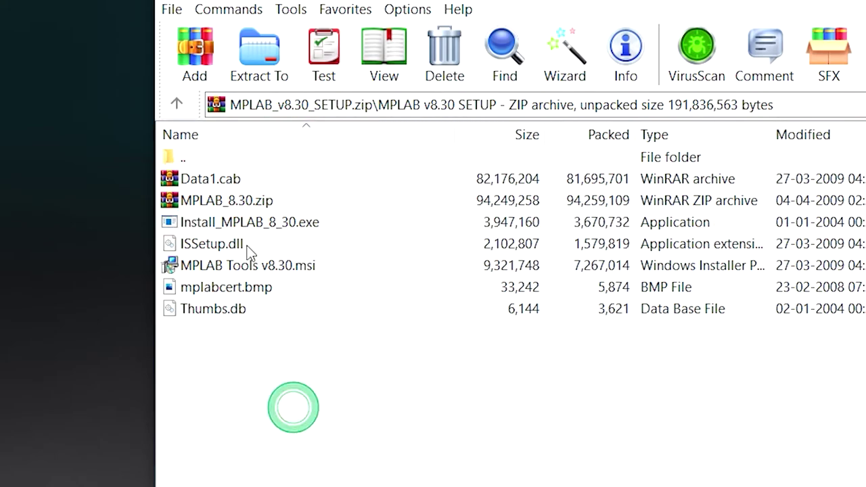
double_click(284, 229)
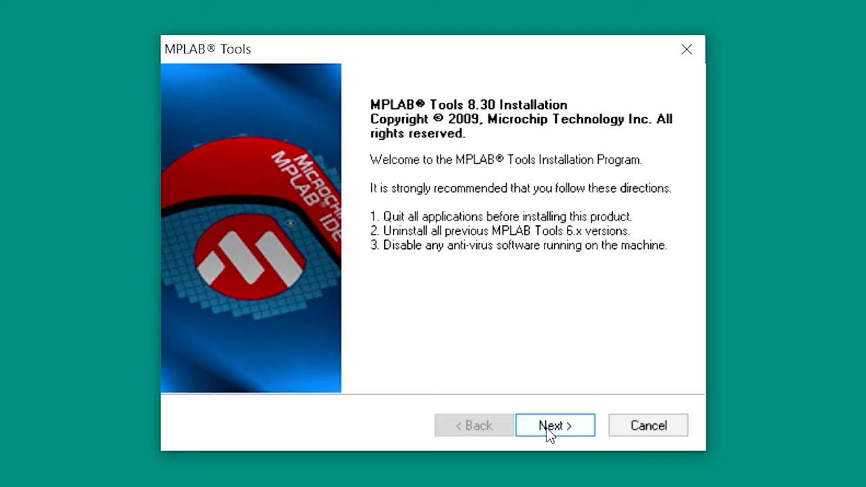
- Accept the MPLAB IDE license agreement and choose the Complete setup type for the MPLAB Tools installation
left_click(549, 428)
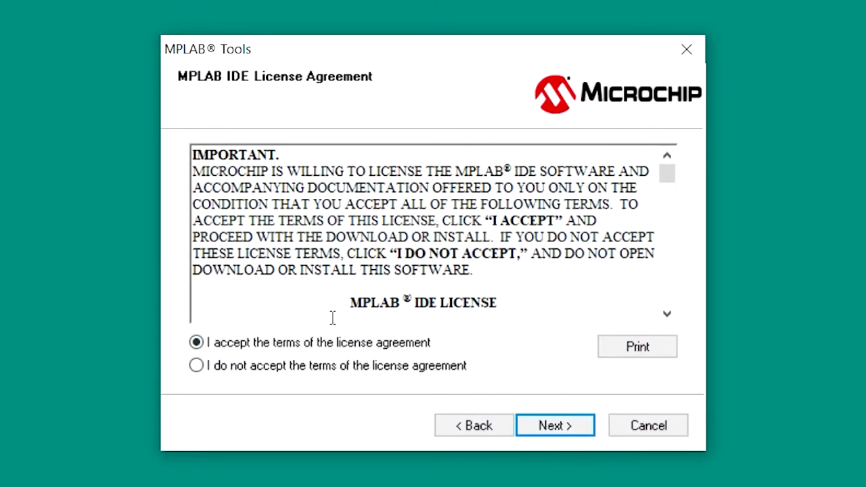
left_click(551, 427)
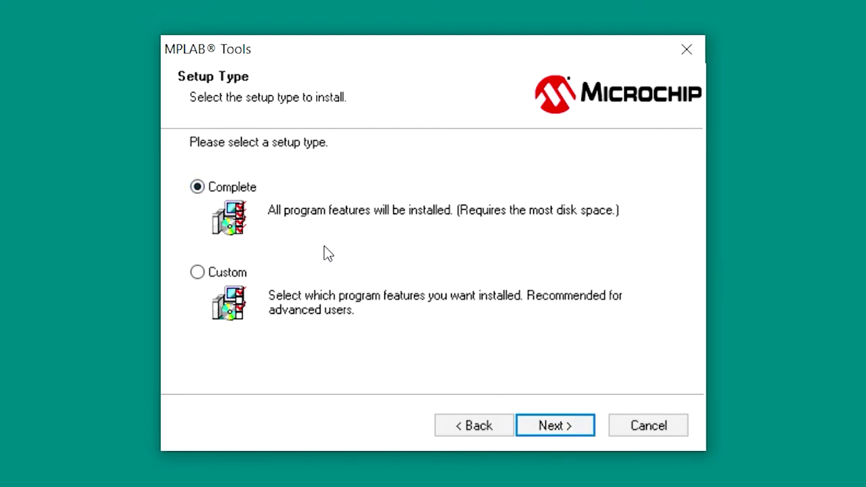
left_click(565, 422)
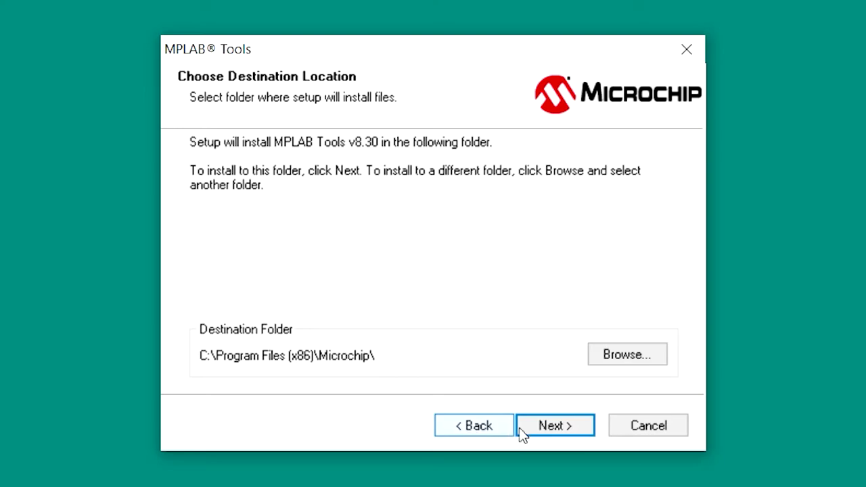
- Keep C:\Program Files (x86)\Microchip\ as the destination folder and accept the Application Maestro and MPLAB C32 licenses
left_click(541, 434)
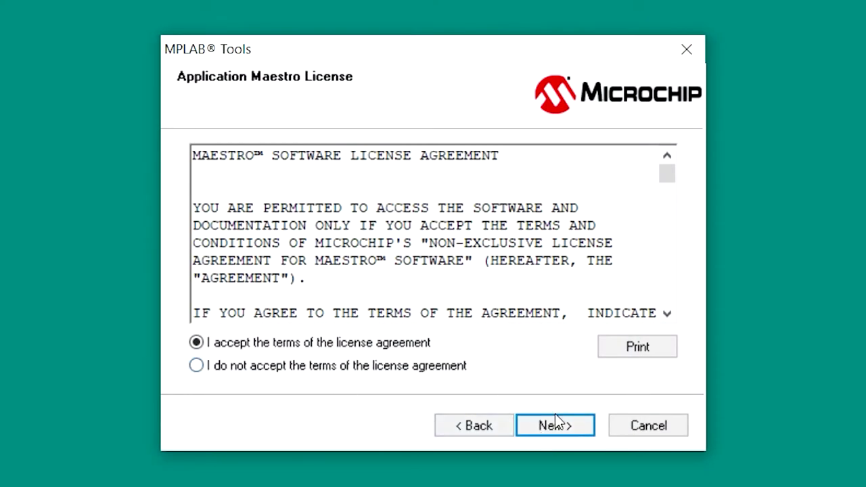
left_click(554, 424)
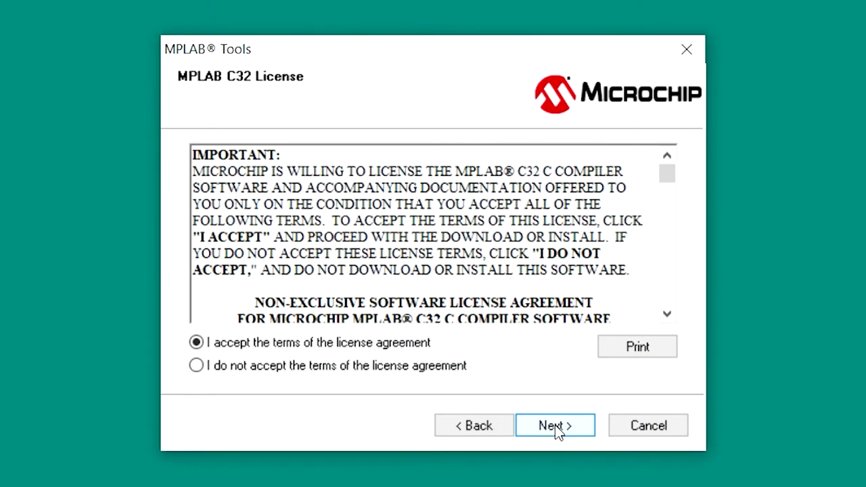
left_click(554, 426)
- Review the list of components selected for installation and start copying the MPLAB Tools files
scroll(371, 270, "down", 2)
scroll(372, 270, "down", 4)
scroll(373, 272, "up", 6)
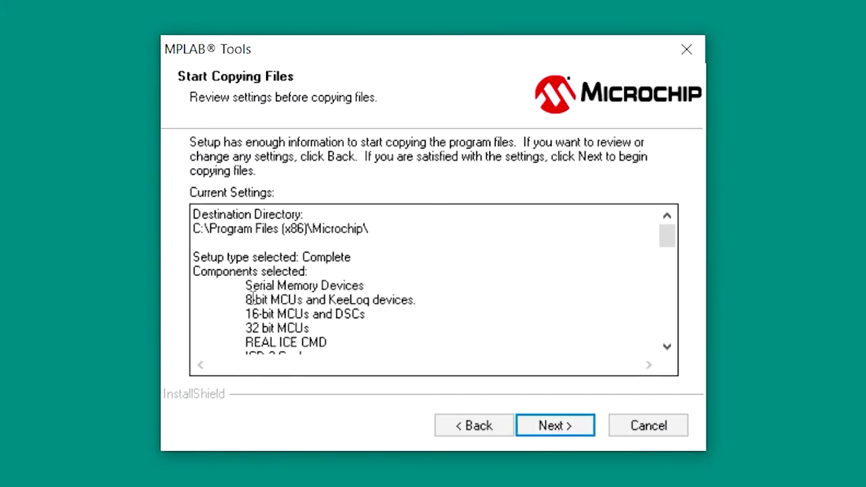
scroll(311, 284, "down", 7)
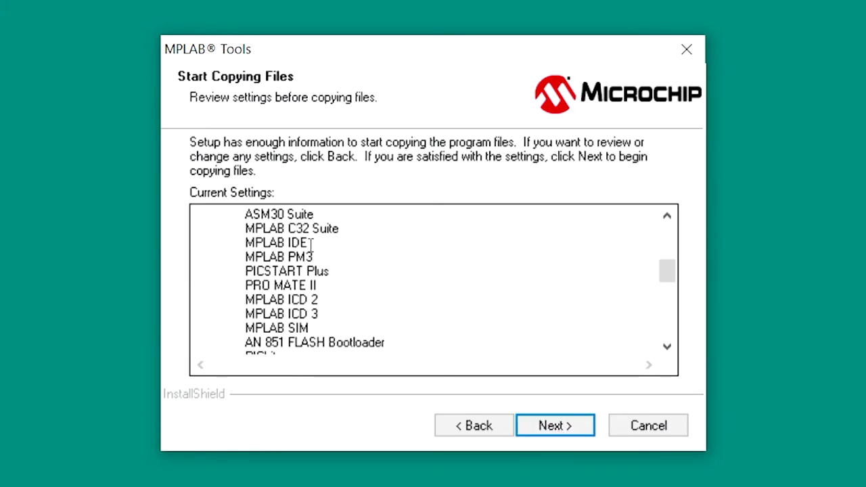
scroll(318, 277, "down", 2)
scroll(323, 299, "down", 2)
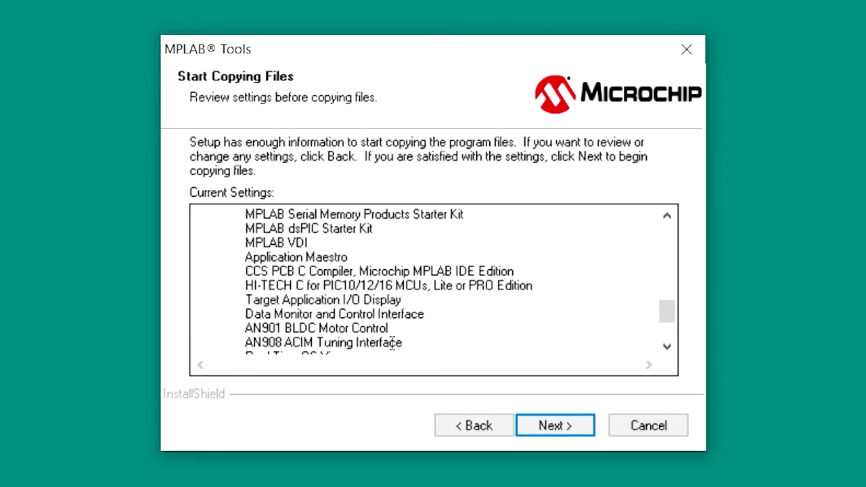
left_click(562, 432)
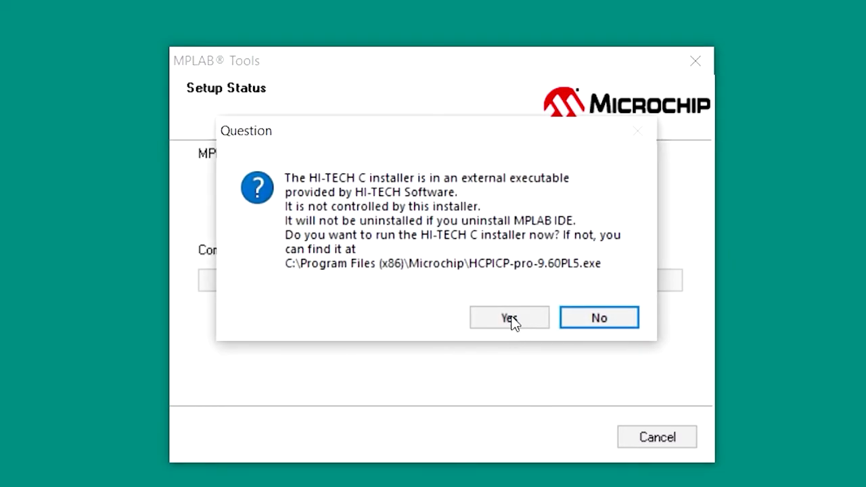
- Agree to run the external HI-TECH C installer and accept its licence agreement
mouse_move(343, 130)
left_mouse_down()
mouse_move(359, 179)
mouse_move(331, 108)
mouse_move(340, 115)
left_mouse_up()
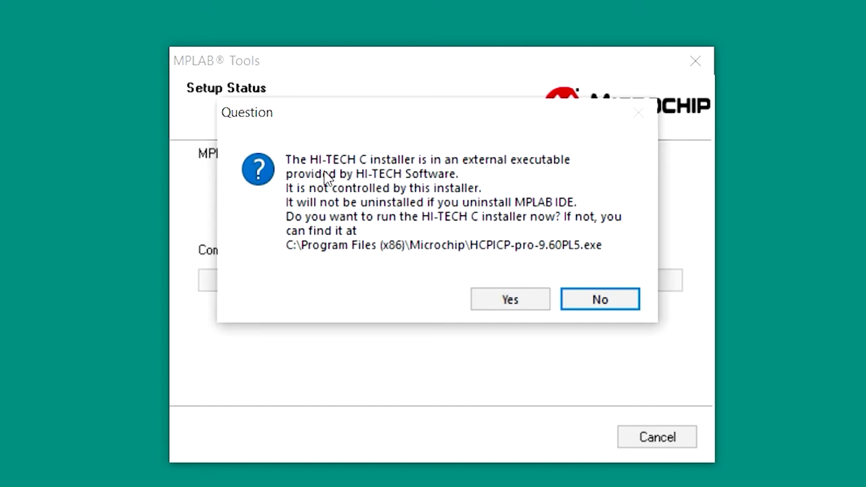
left_click(525, 305)
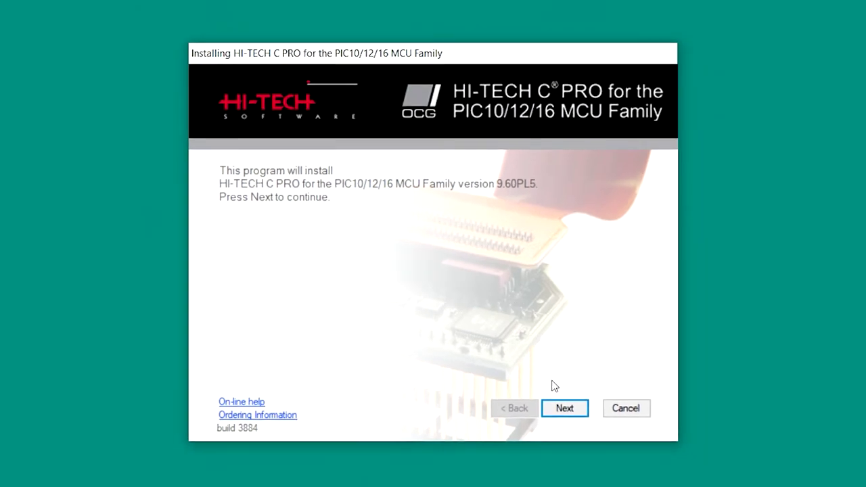
left_click(564, 409)
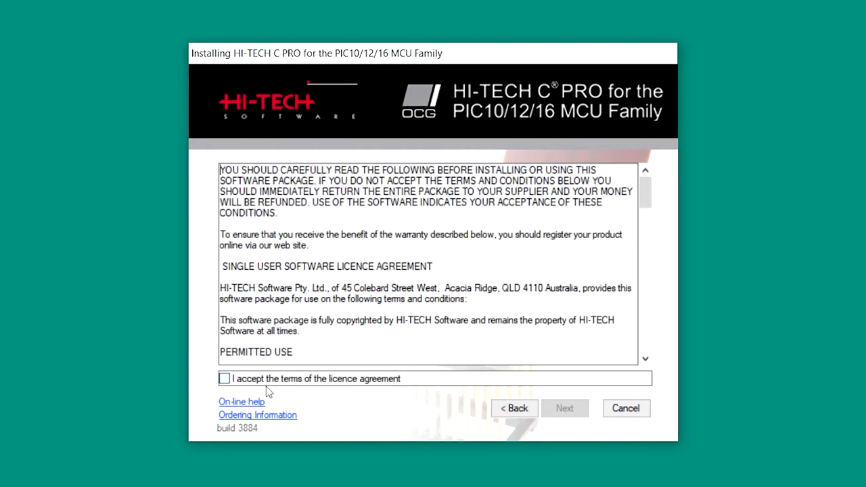
left_click(277, 379)
left_click(563, 408)
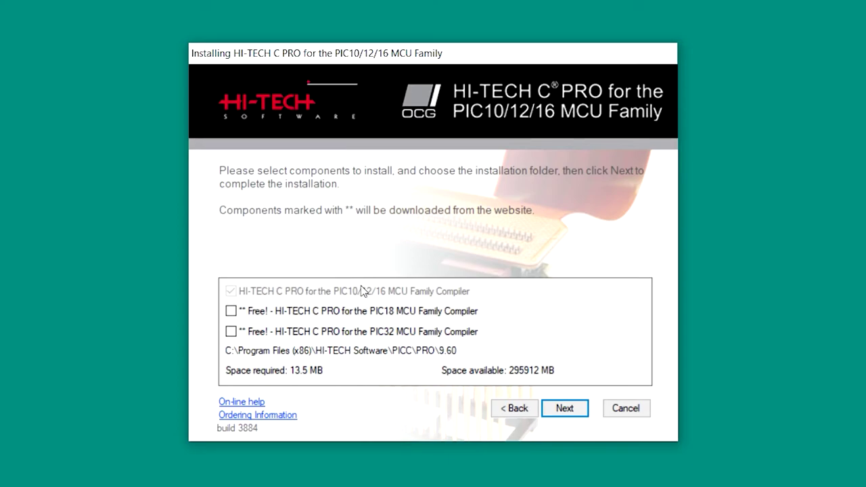
- Install only the HI-TECH C PRO compiler for the PIC10/12/16 MCU Family in the default folder and finish its installer
left_click(564, 409)
left_click(558, 409)
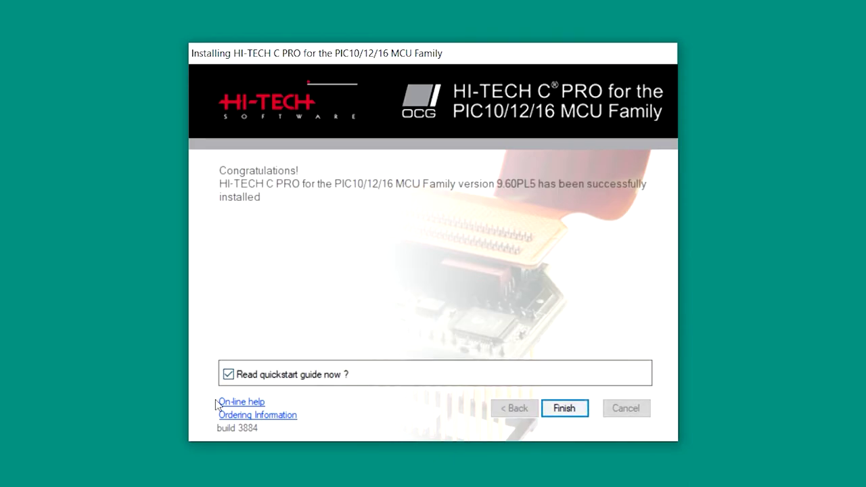
left_click(561, 411)
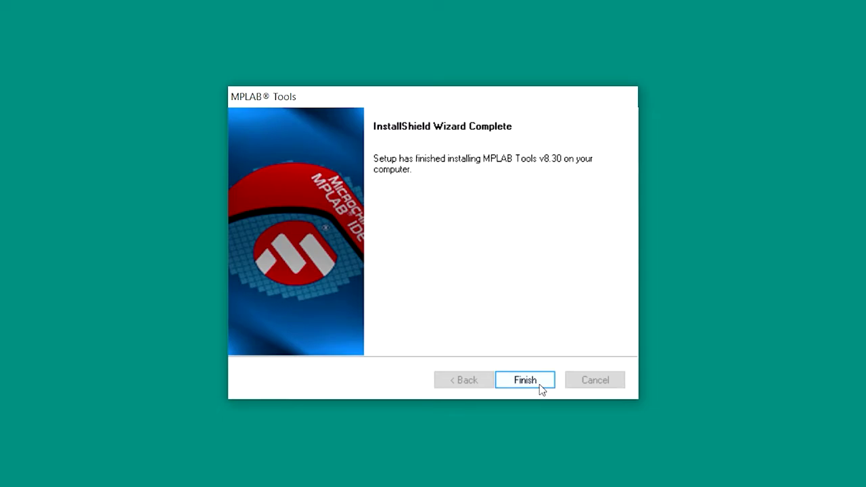
- Finish the MPLAB Tools v8.30 setup and close the MPLAB IDE Document Select window
left_click(534, 381)
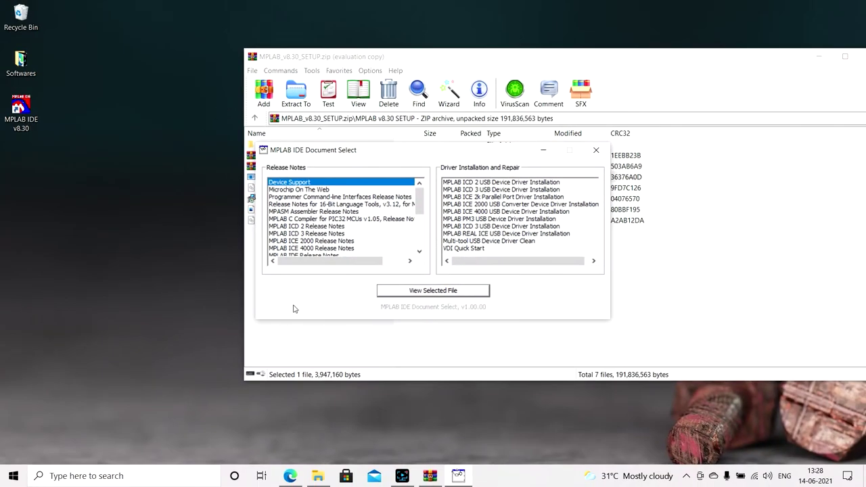
left_click(595, 150)
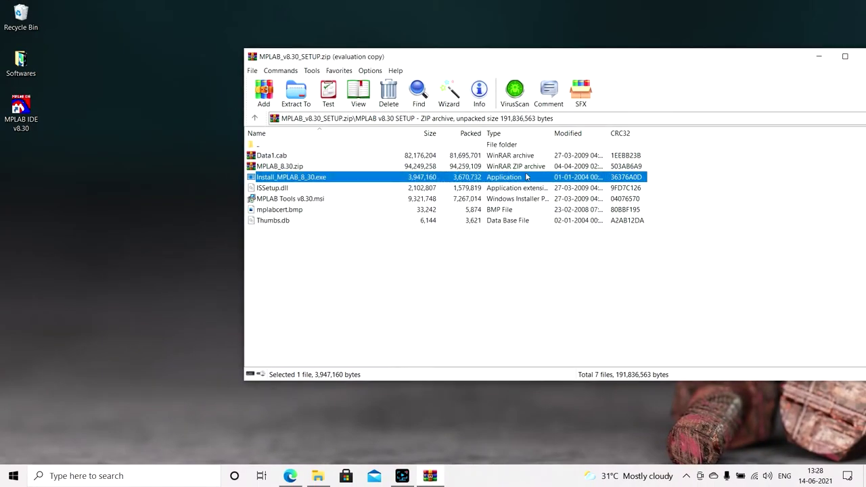
left_click_drag(349, 66, 345, 94)
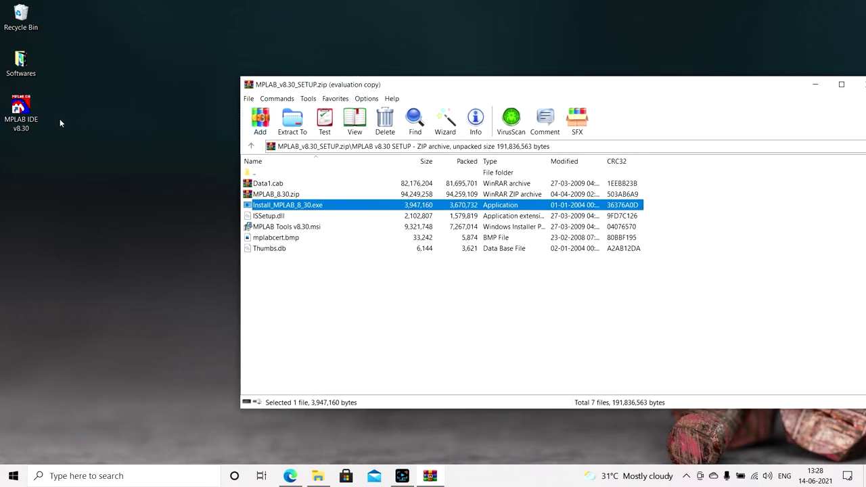
- Launch MPLAB IDE v8.30 from the desktop and start the Project Wizard
left_click(22, 109)
double_click(30, 108)
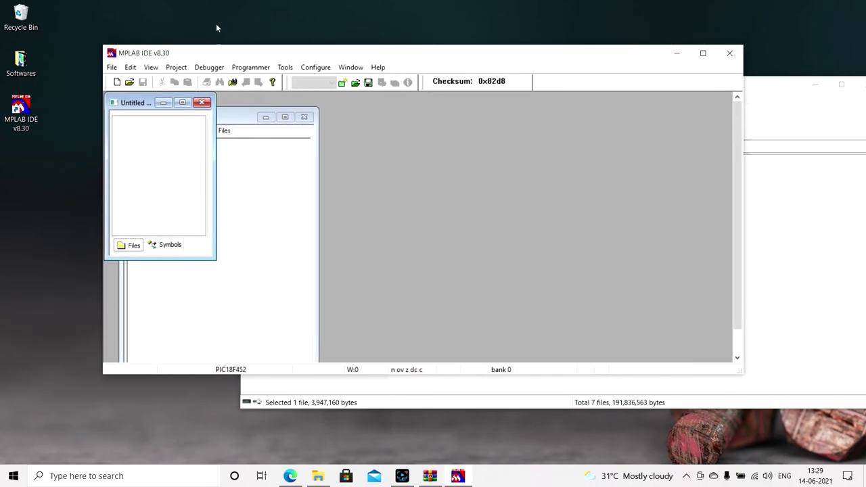
left_click(175, 67)
left_click(196, 80)
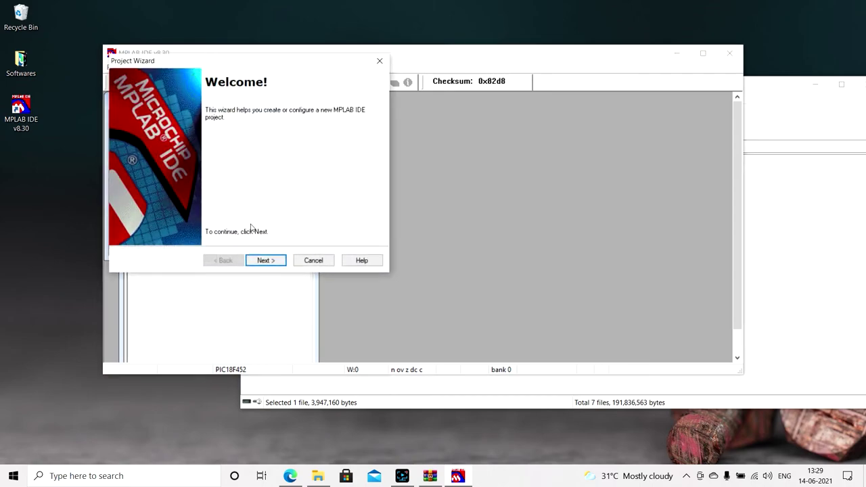
- Select PIC16F877A as the project's device and HI-TECH Universal ToolSuite as its active toolsuite
left_click(265, 260)
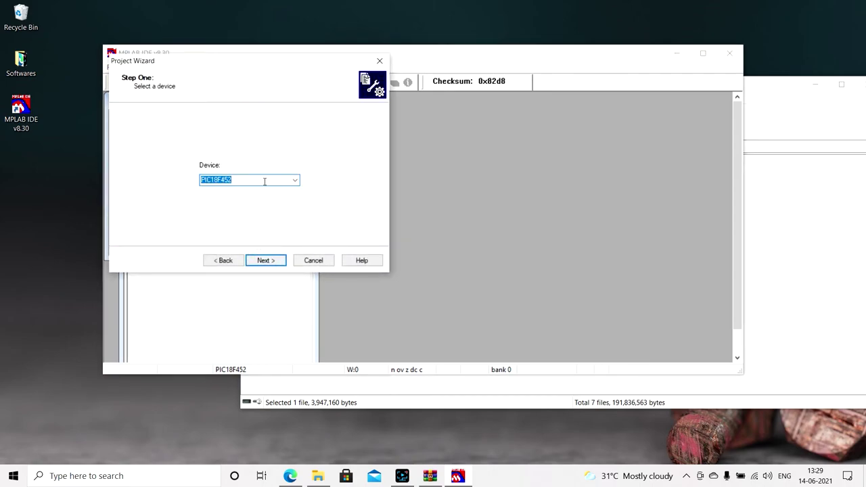
left_click(274, 259)
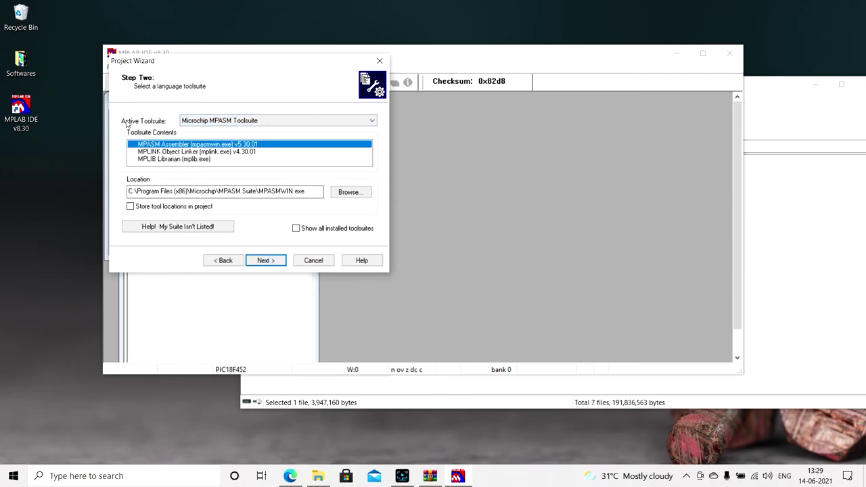
left_click(203, 122)
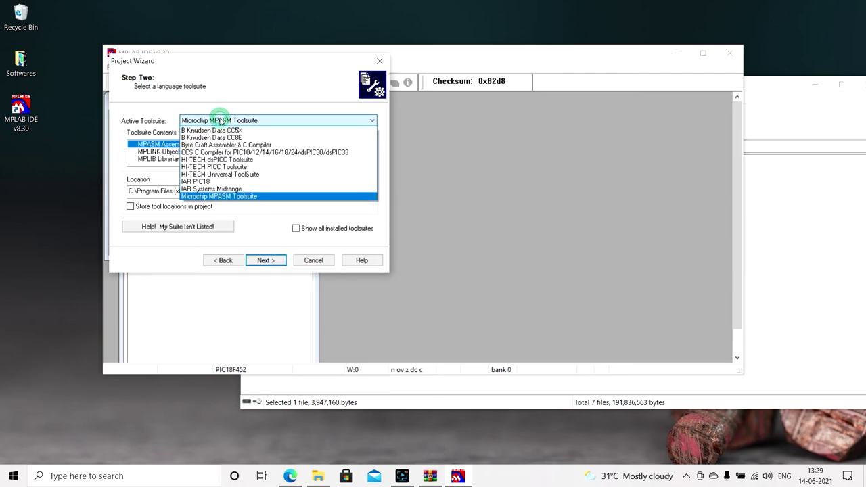
left_click(239, 175)
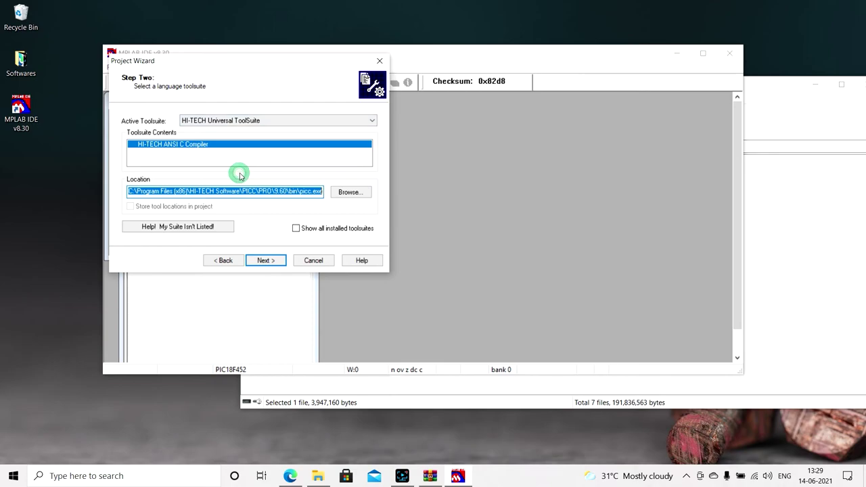
left_click(266, 262)
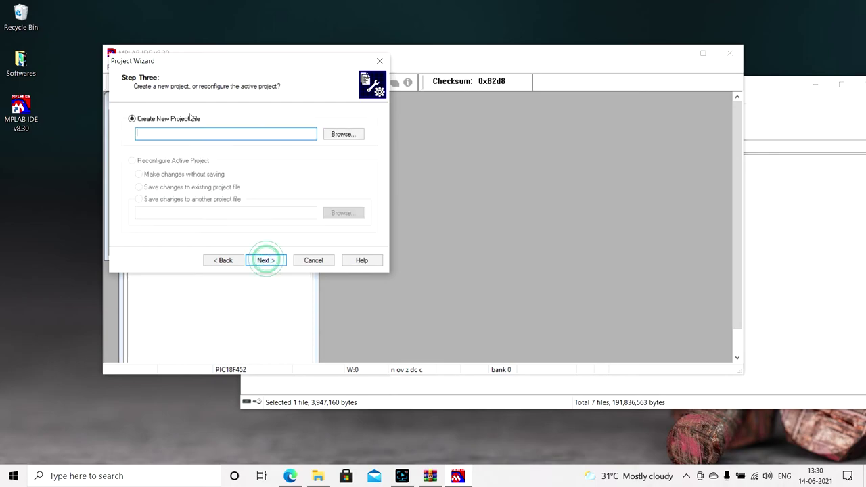
- Create the new project file aa in the Documents folder and finish the Project Wizard without adding any files
left_click(347, 134)
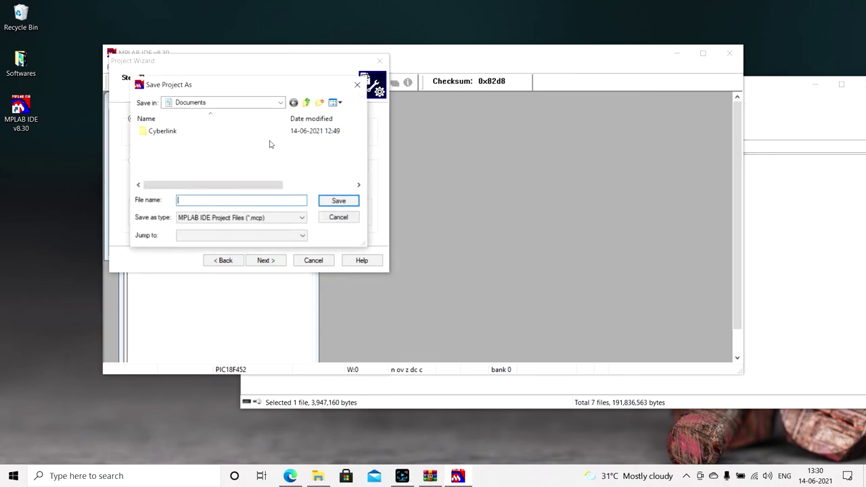
left_click(199, 200)
type("aa")
left_click(326, 201)
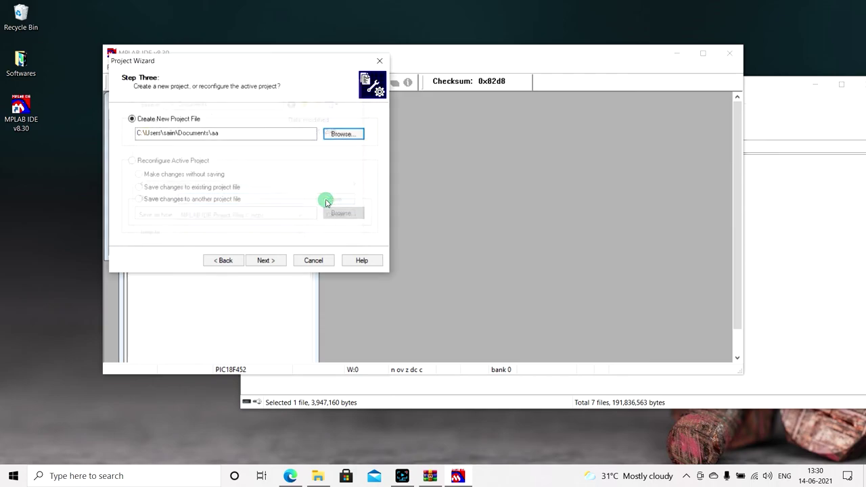
left_click(265, 262)
left_click(265, 260)
left_click(266, 260)
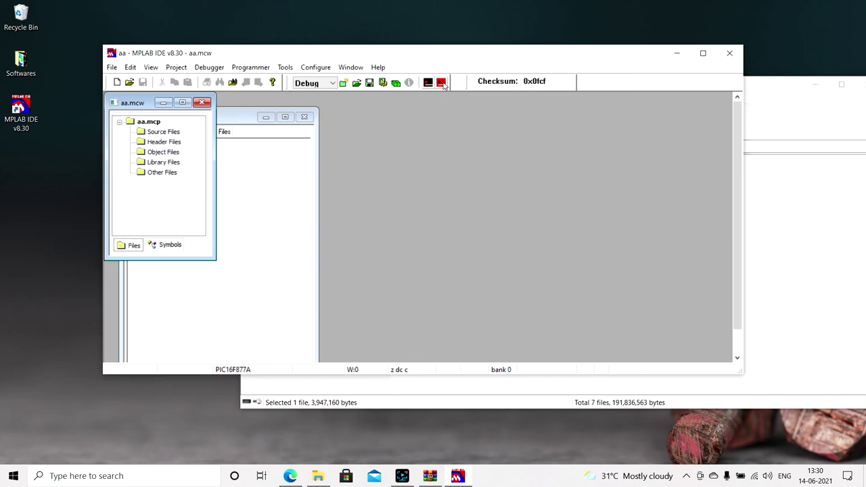
- Arrange the Output window and the aa.mcw project window side by side so they no longer overlap
left_click_drag(232, 117, 655, 109)
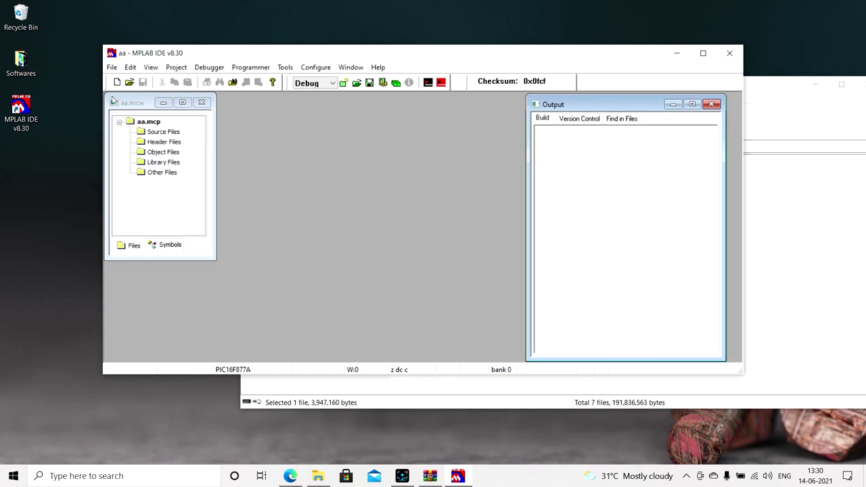
left_click_drag(123, 104, 145, 124)
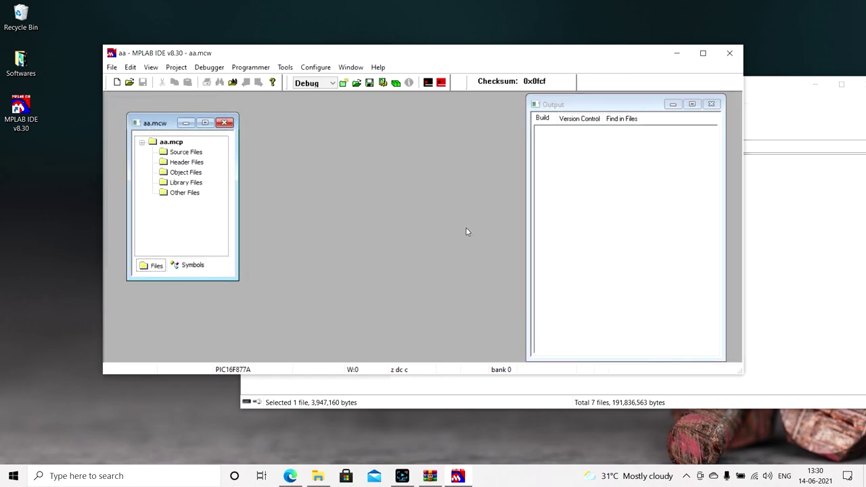